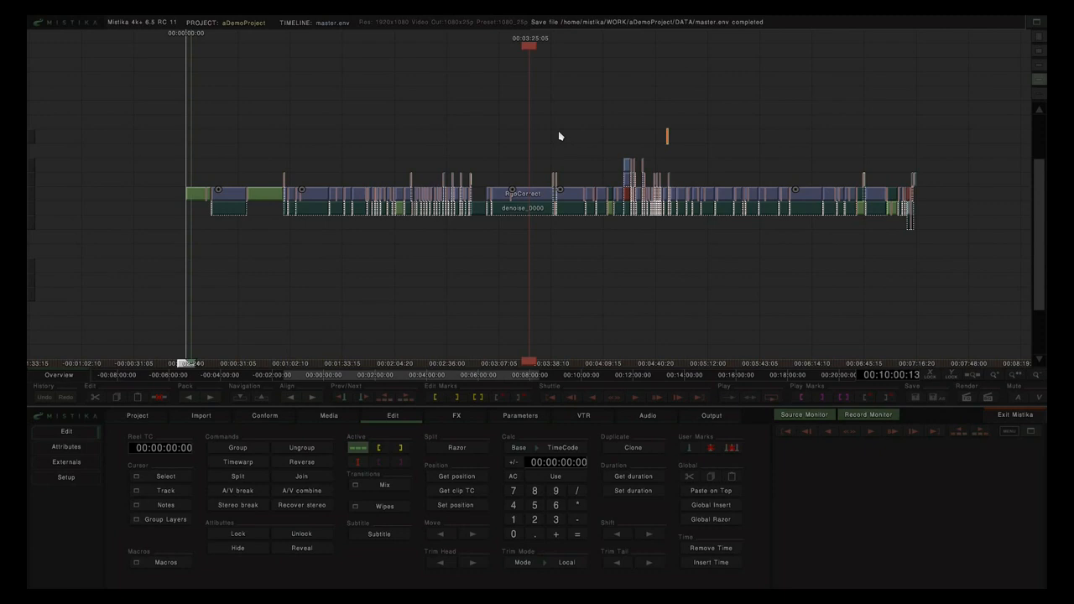
Step: Show the VTR Play Out panel beneath the loaded master.env timeline
left_click(585, 417)
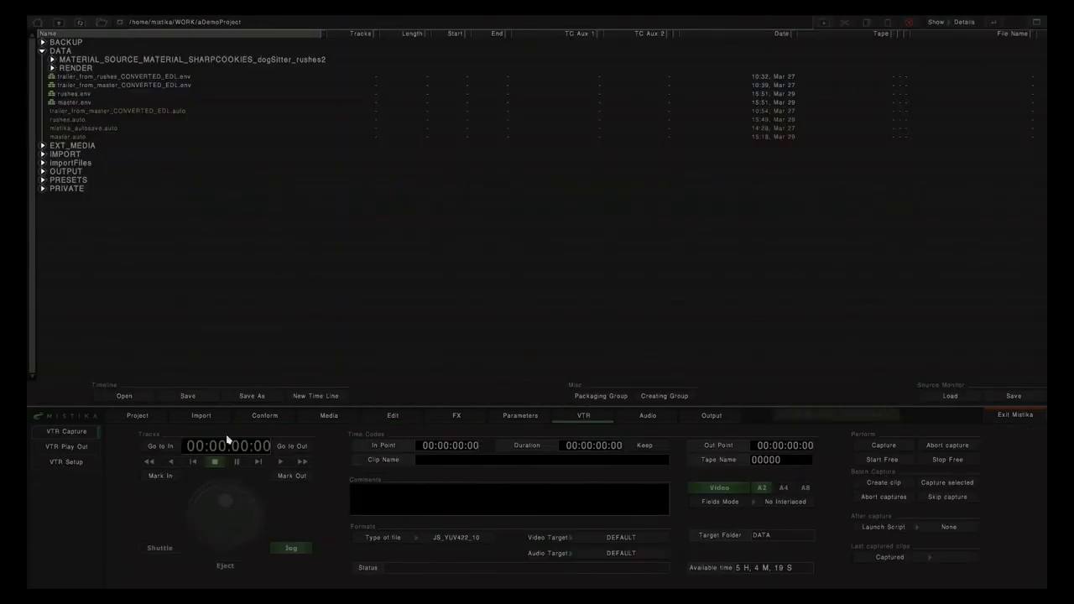
left_click(77, 448)
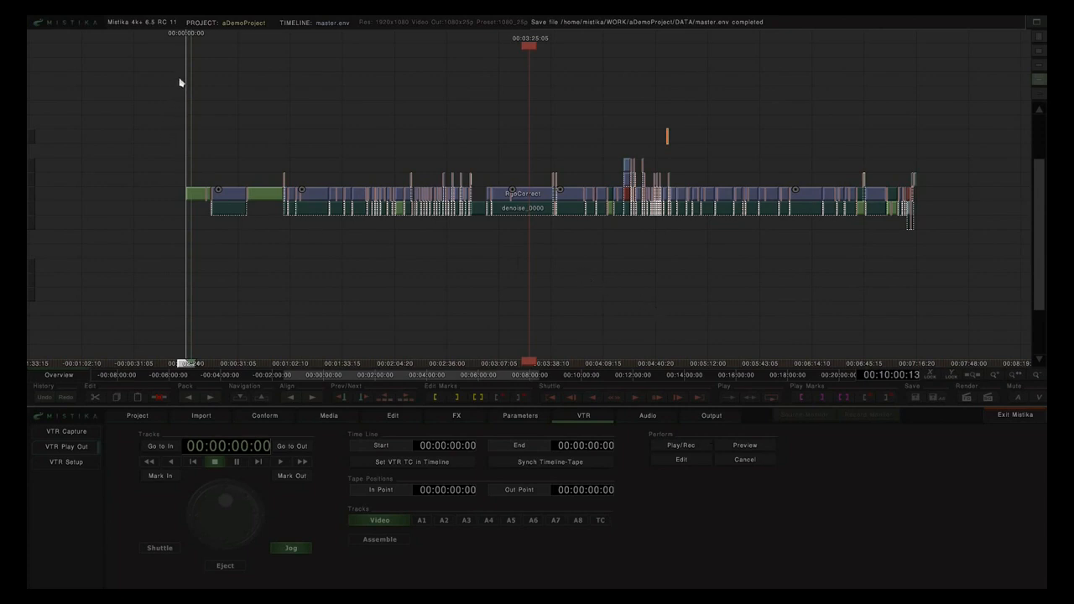
Step: Mark all master clips, then try dragging custom in and out marks on the ruler
left_click_drag(787, 244, 942, 267)
key("p")
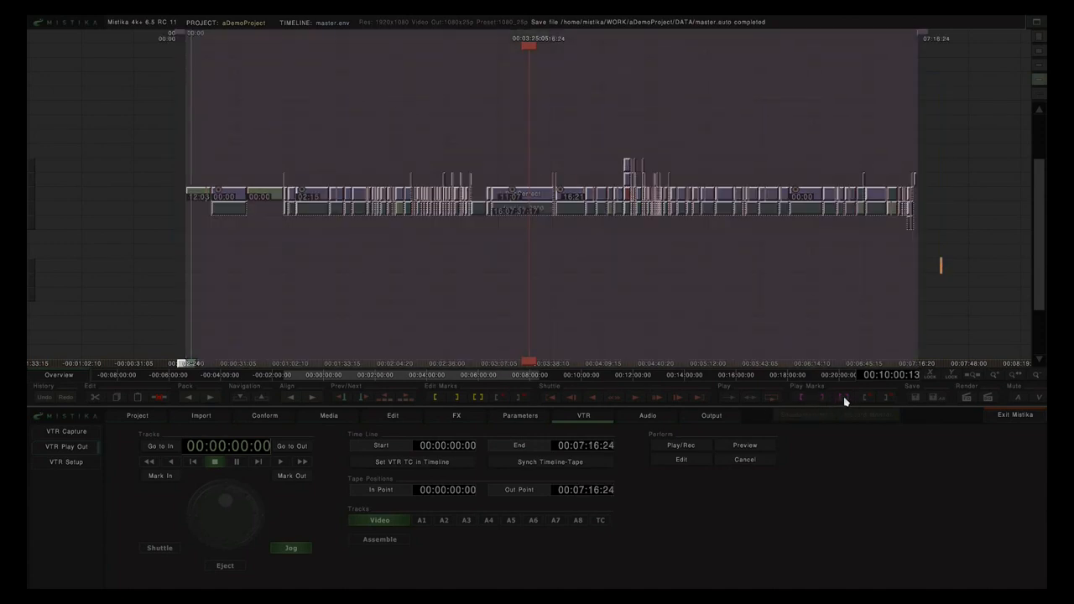
left_click(672, 127)
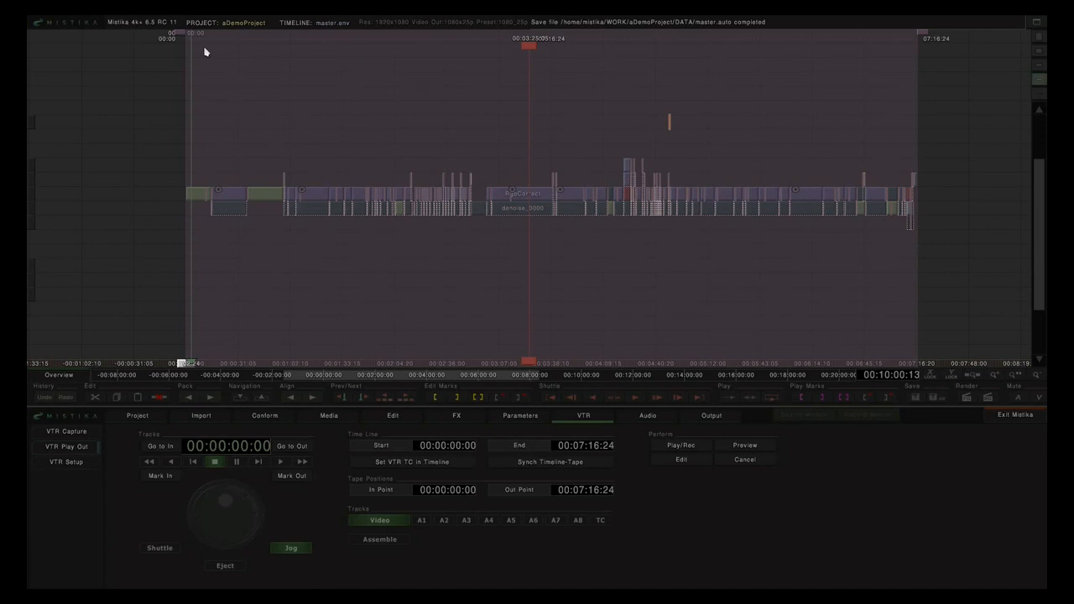
left_click_drag(186, 37, 260, 36)
left_click_drag(921, 37, 781, 47)
Step: Reselect every clip and re-mark the full range, 00:00:00:00 to 00:07:16:24
left_click_drag(110, 122, 979, 252)
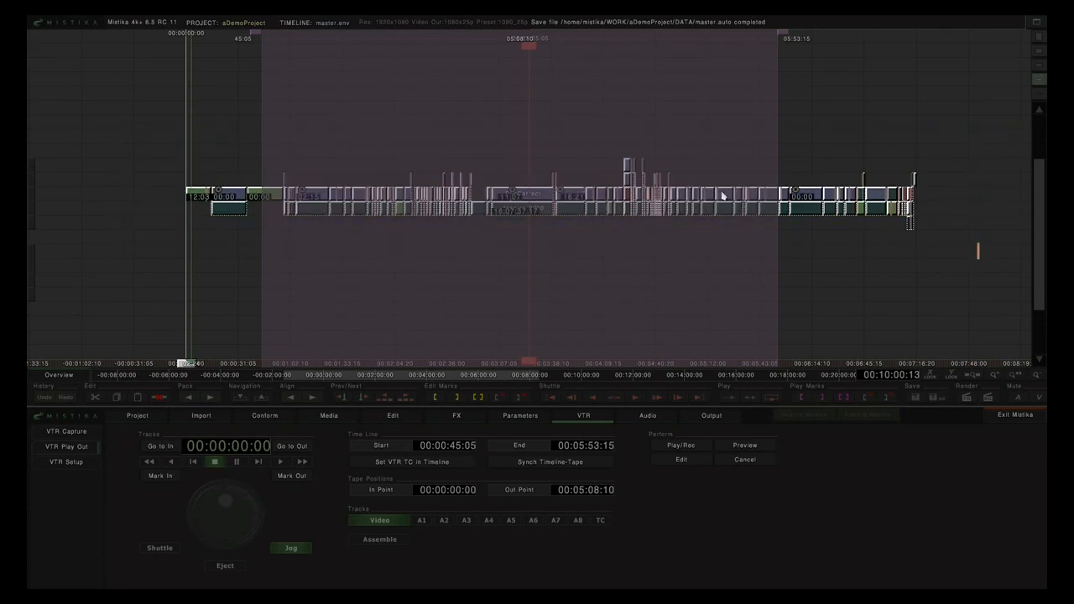
key("p")
left_click(544, 108)
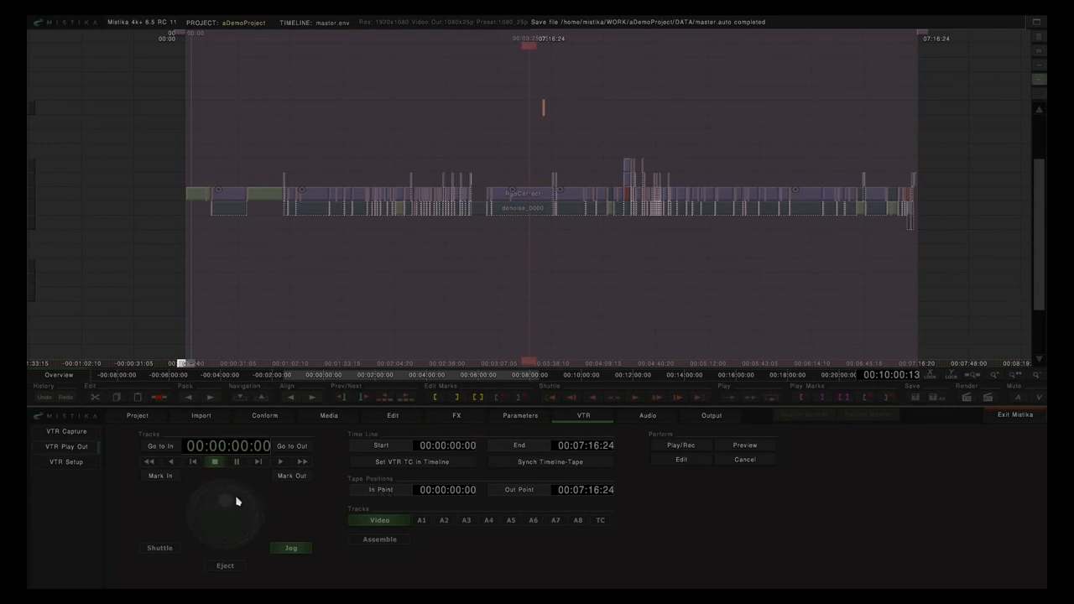
left_click_drag(428, 488, 429, 461)
Step: Set Reel TC to 10:00:00:00 and place the playhead near 10:03:17:06
left_click(392, 418)
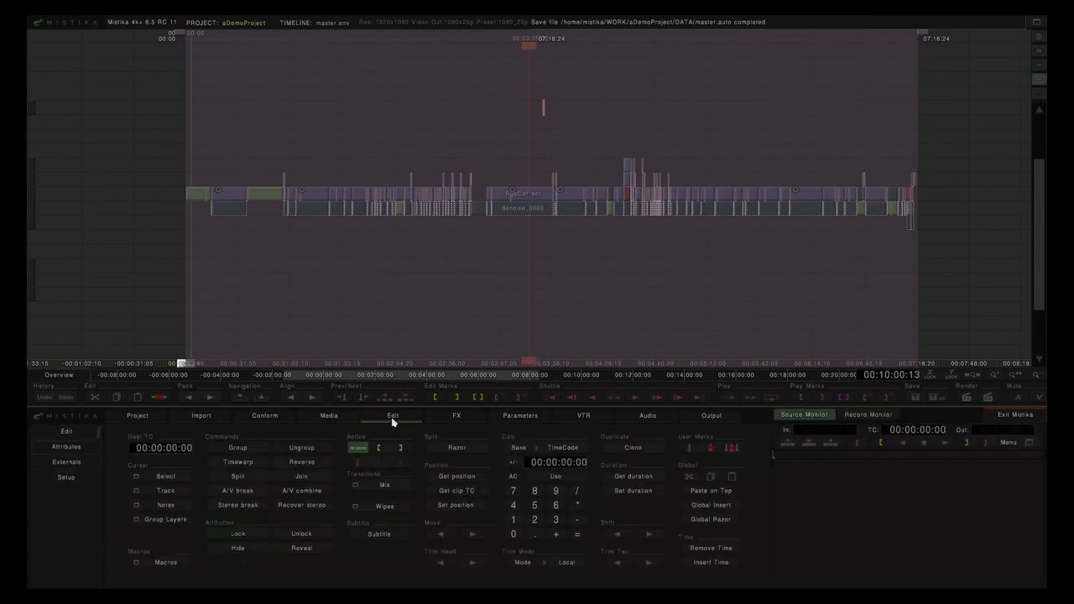
left_click_drag(141, 446, 146, 426)
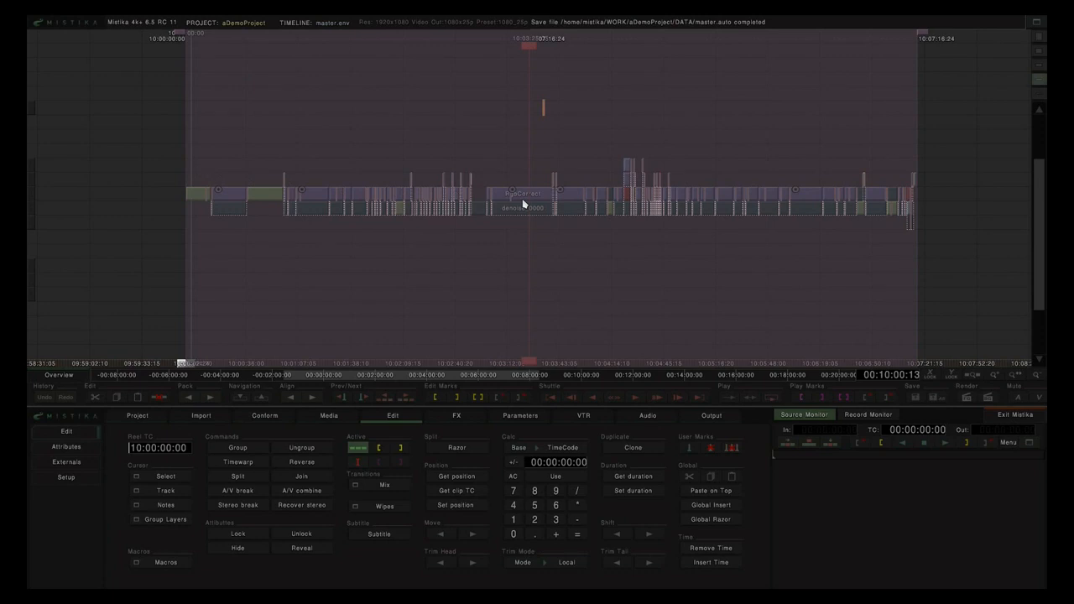
mouse_move(528, 45)
left_mouse_down()
mouse_move(515, 170)
mouse_move(515, 161)
left_mouse_up()
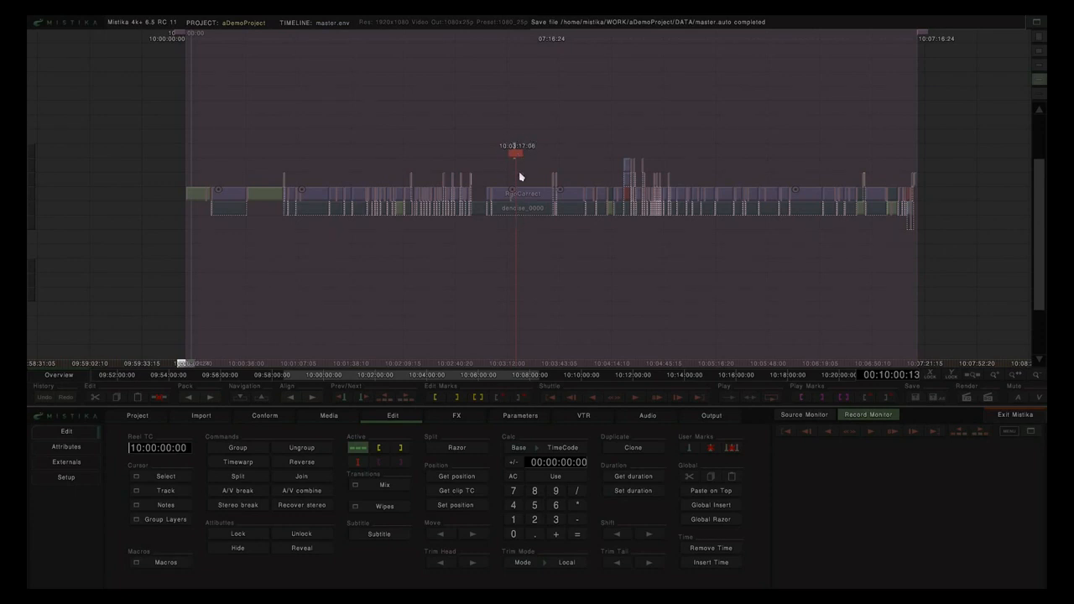
Step: In VTR Play Out, apply Set VTR TC in Timeline for tape points 10:00:00:00–10:07:16:24
left_click(583, 416)
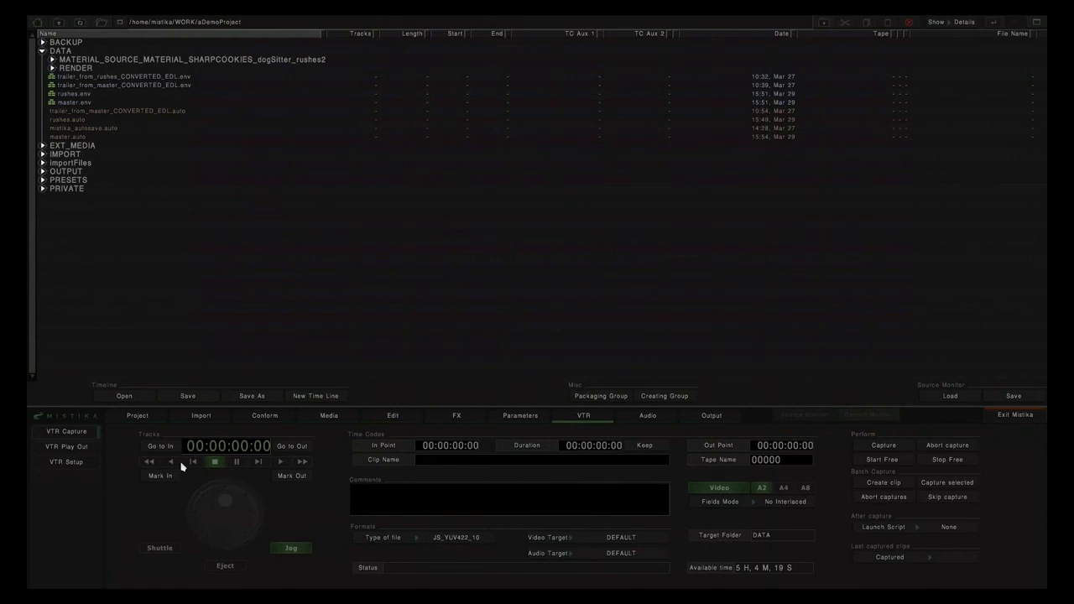
left_click(72, 451)
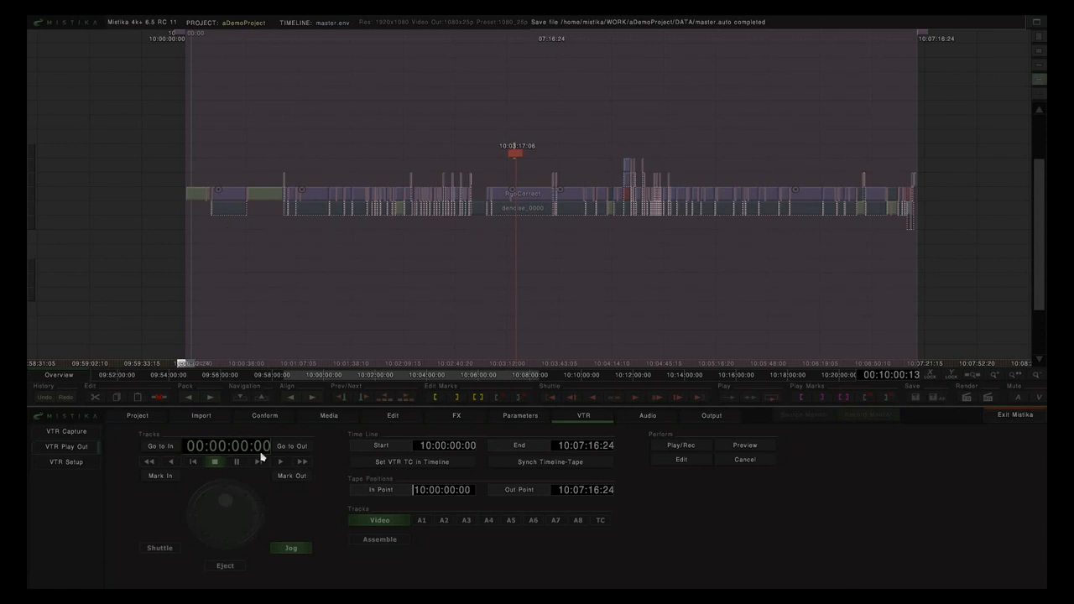
left_click(392, 469)
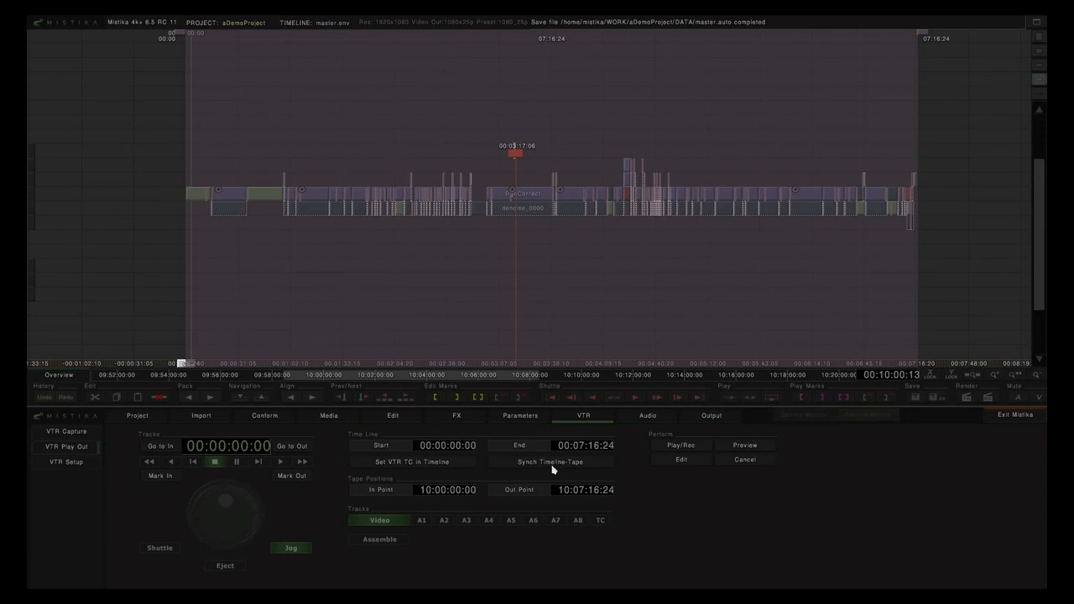
Step: Enable Synch Timeline-Tape and mark all clips so tape reads 00:00:00:00 to 00:07:16:24
left_click(517, 468)
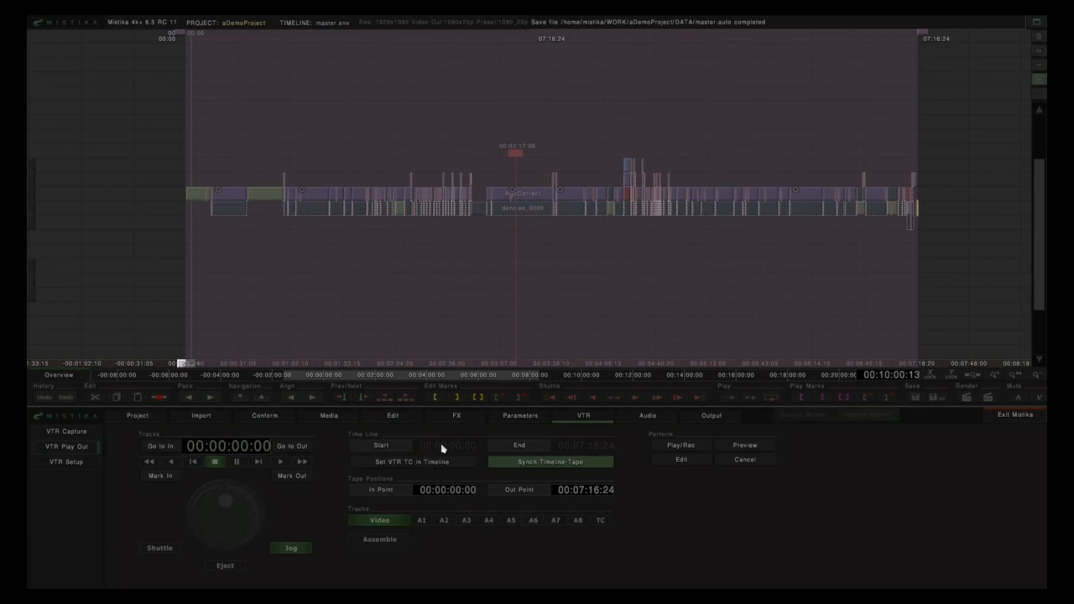
left_click_drag(183, 38, 243, 38)
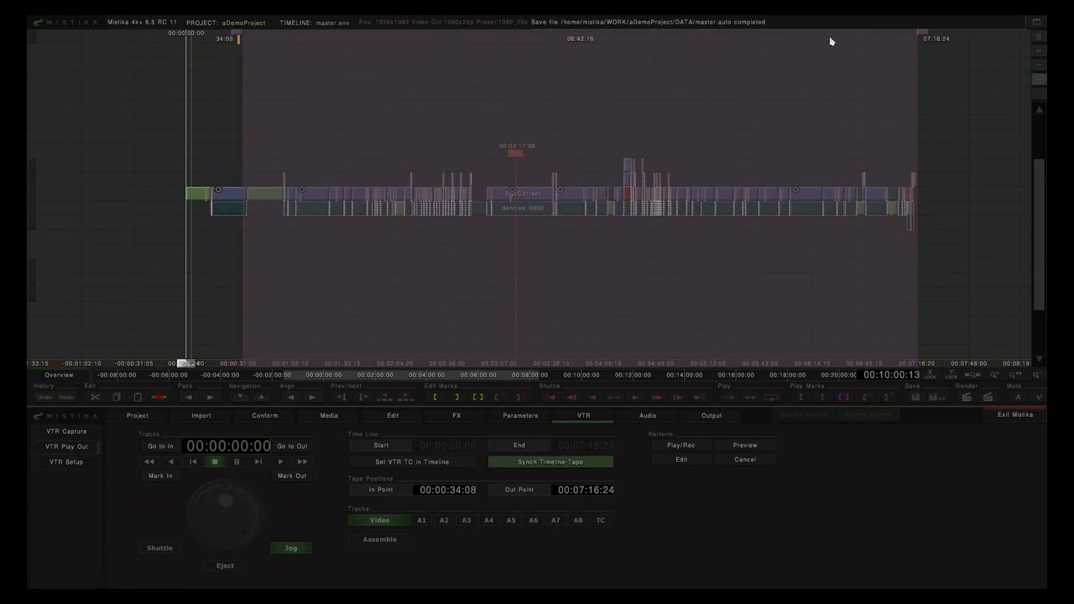
left_click_drag(920, 35, 823, 37)
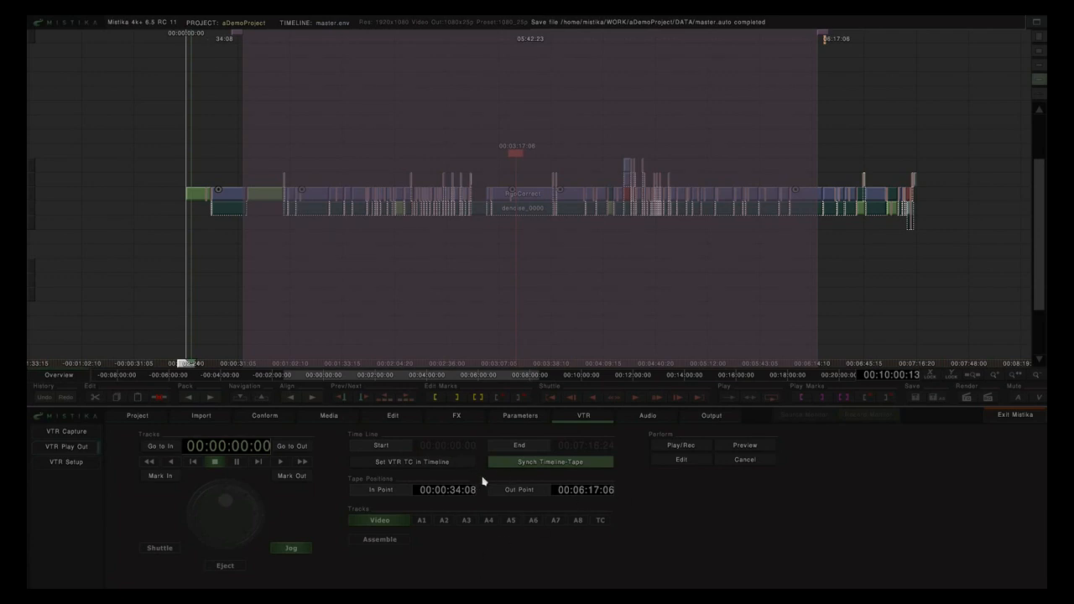
left_click_drag(134, 168, 985, 249)
key("x")
left_click(612, 139)
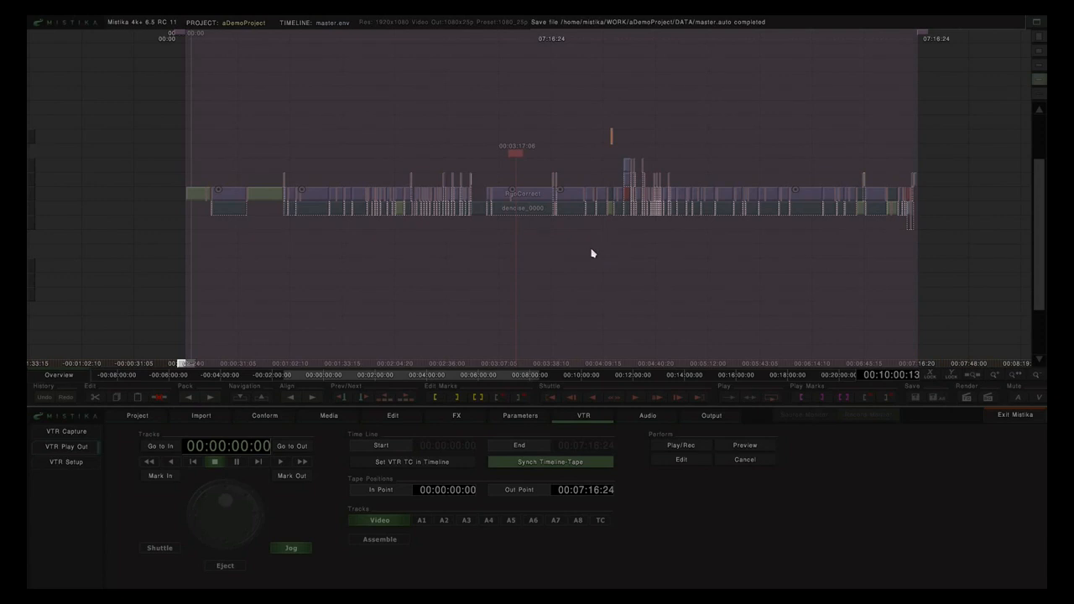
Step: Zoom in at the playhead and mark the clip stack from 00:02:59:22 to 00:03:02:16
left_click(568, 110)
scroll(572, 148, "up", 5)
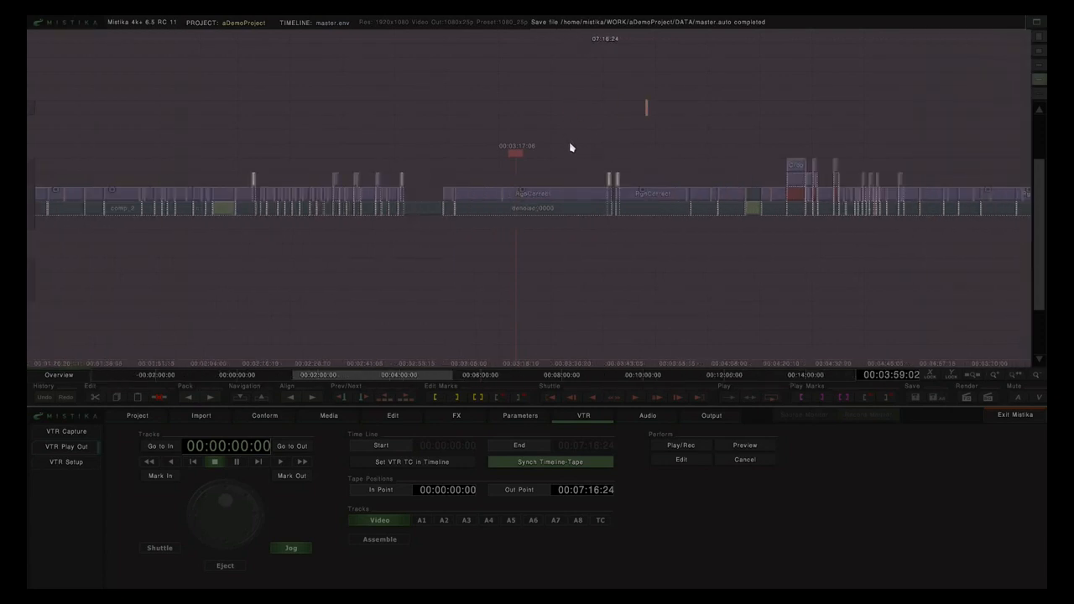
left_click_drag(499, 147, 628, 183)
scroll(599, 194, "up", 1)
scroll(599, 194, "up", 5)
left_click(596, 226)
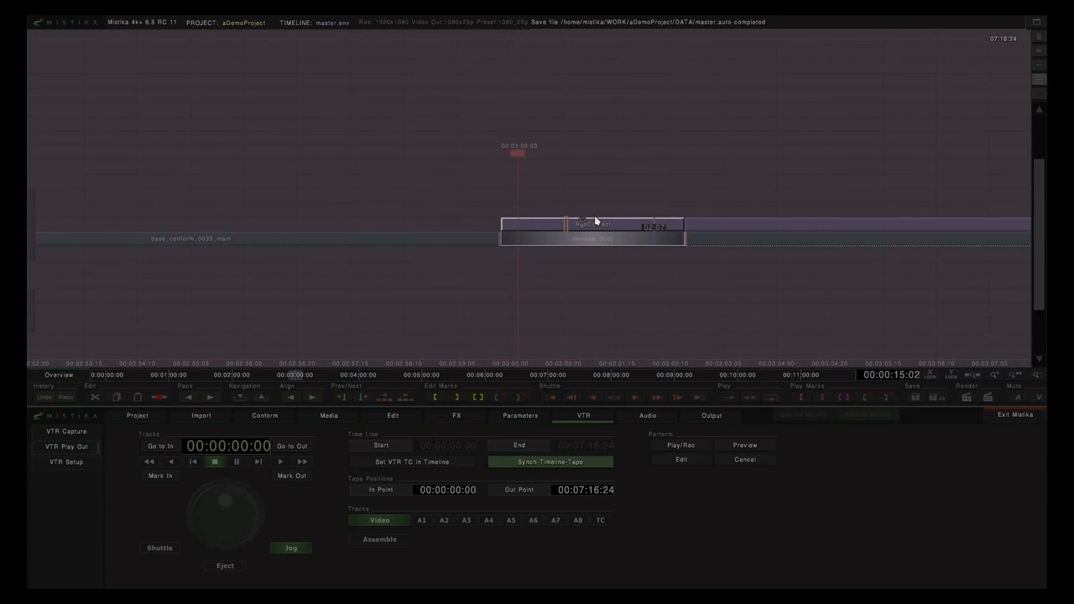
key("p")
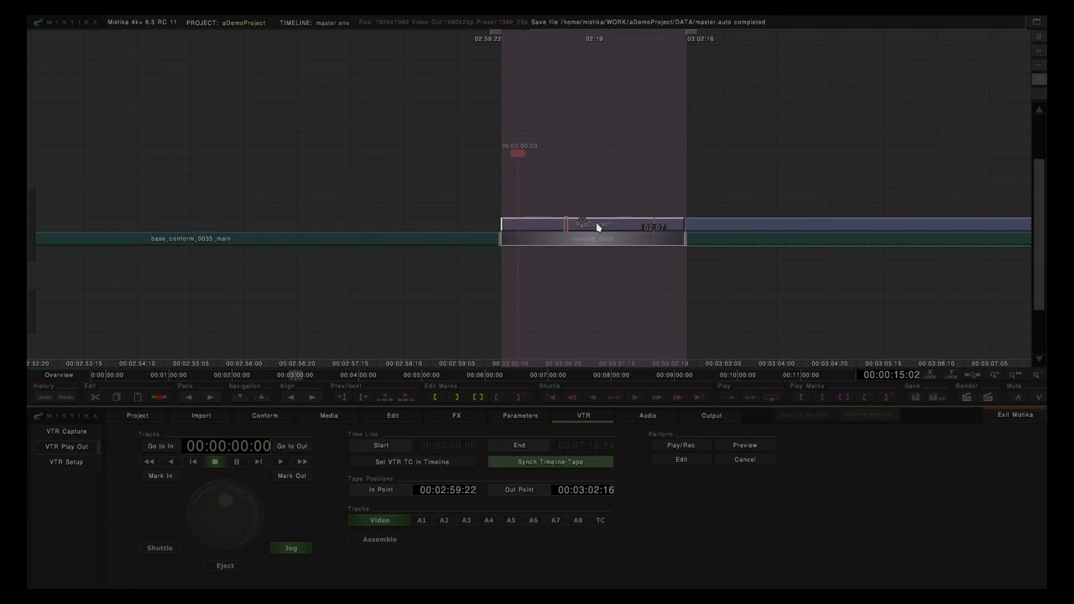
Step: Toggle the Video, A1, A3, A8 and TC play-out tracks on and off to test them
left_click(375, 522)
left_click(422, 522)
left_click(467, 521)
left_click(577, 521)
left_click(422, 521)
left_click(466, 521)
left_click(577, 522)
left_click(391, 522)
left_click(603, 526)
Step: Try Assemble mode, switch it back off, and re-enable the Video track
left_click(386, 527)
left_click(382, 541)
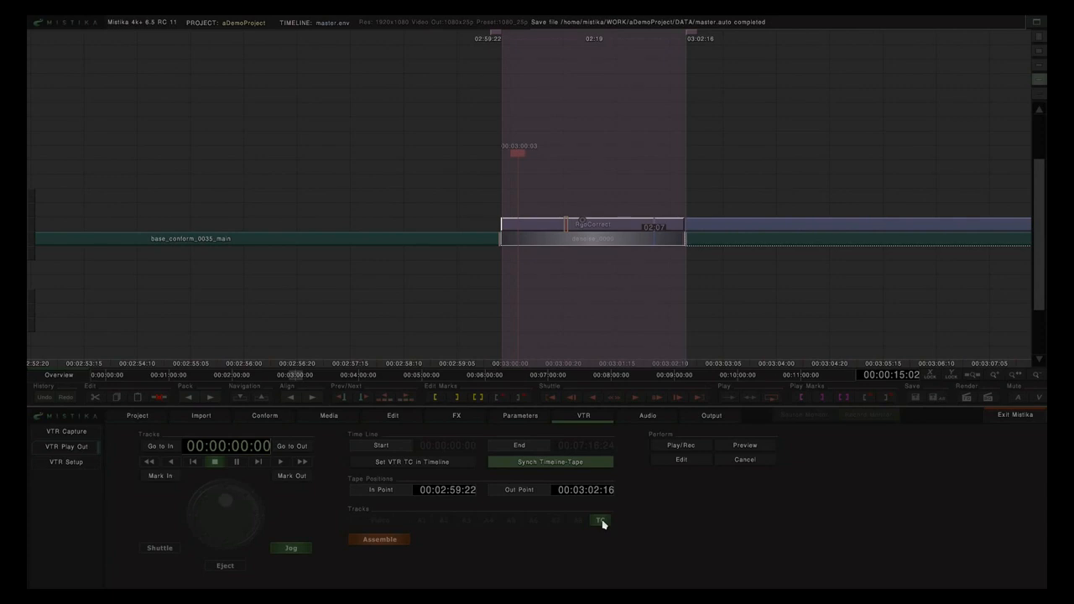
left_click(363, 542)
left_click(382, 521)
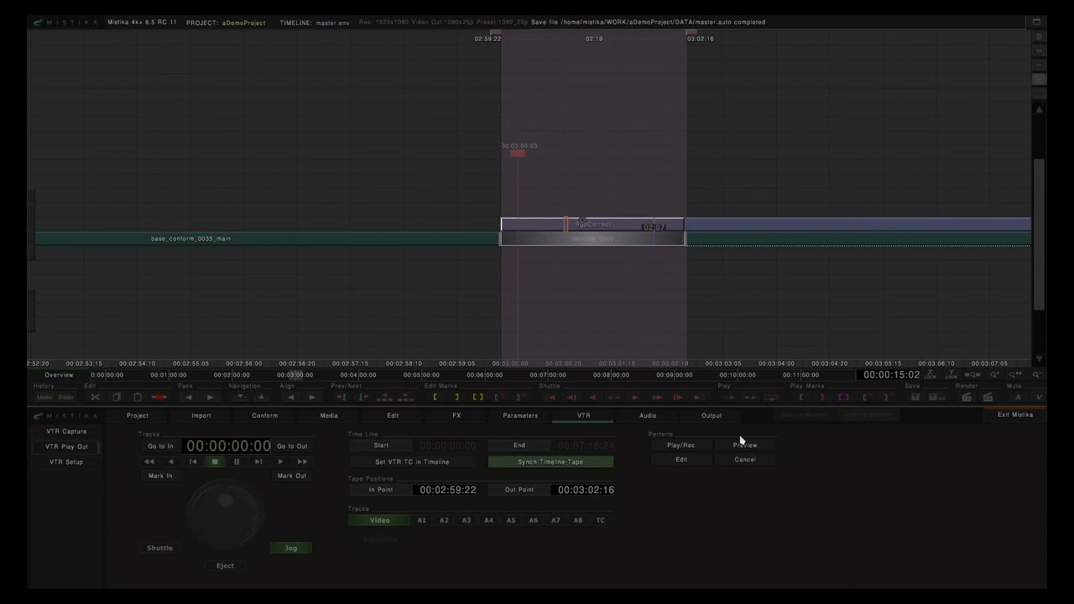
left_click(683, 449)
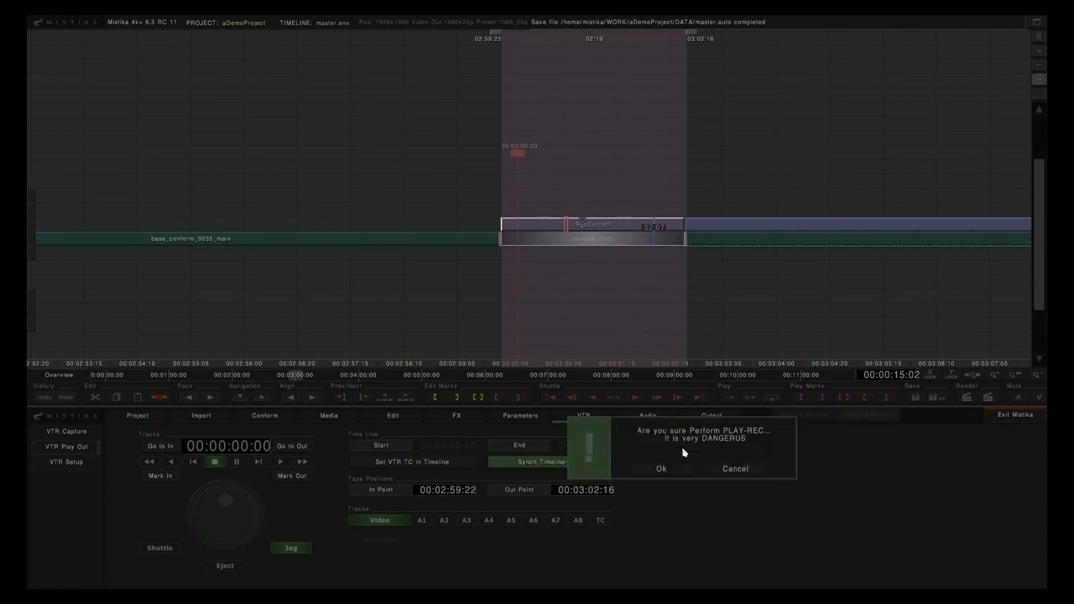
left_click(735, 470)
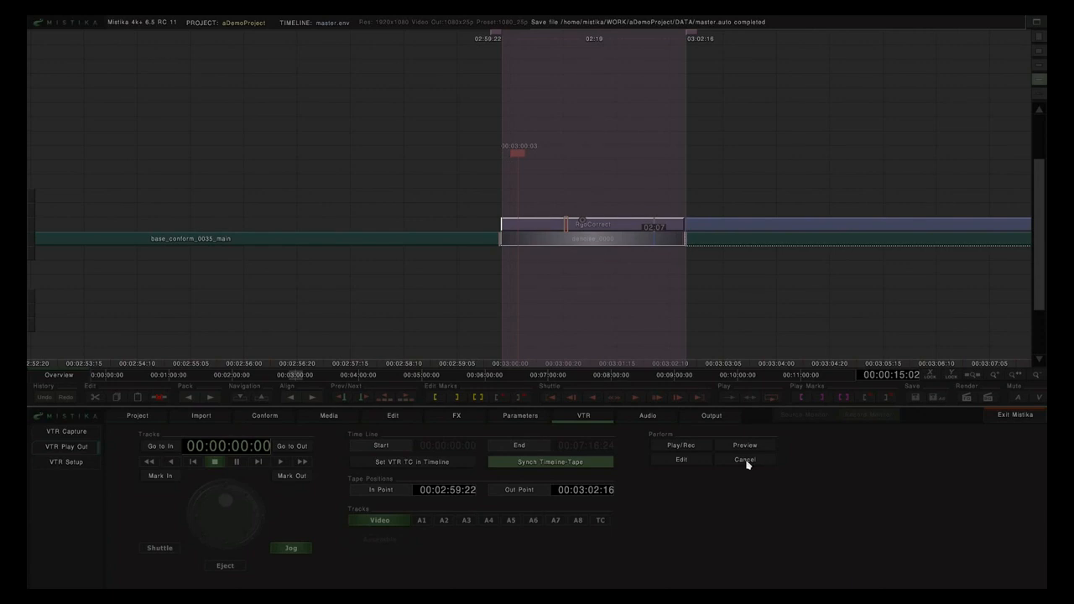
Step: Zoom the master timeline out until the entire edit fits in view
scroll(661, 280, "down", 1)
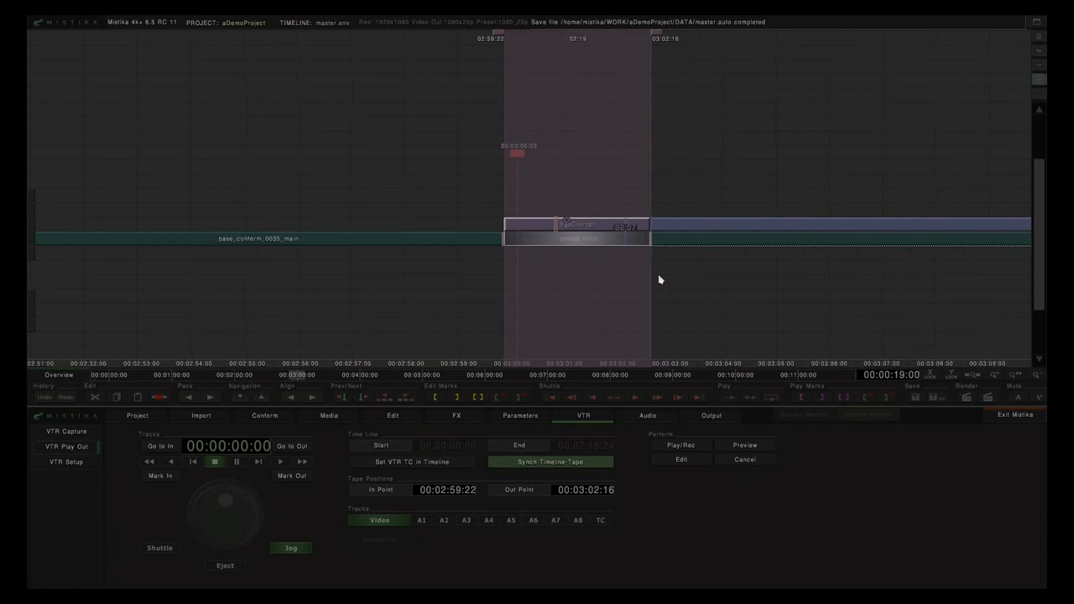
scroll(661, 281, "down", 5)
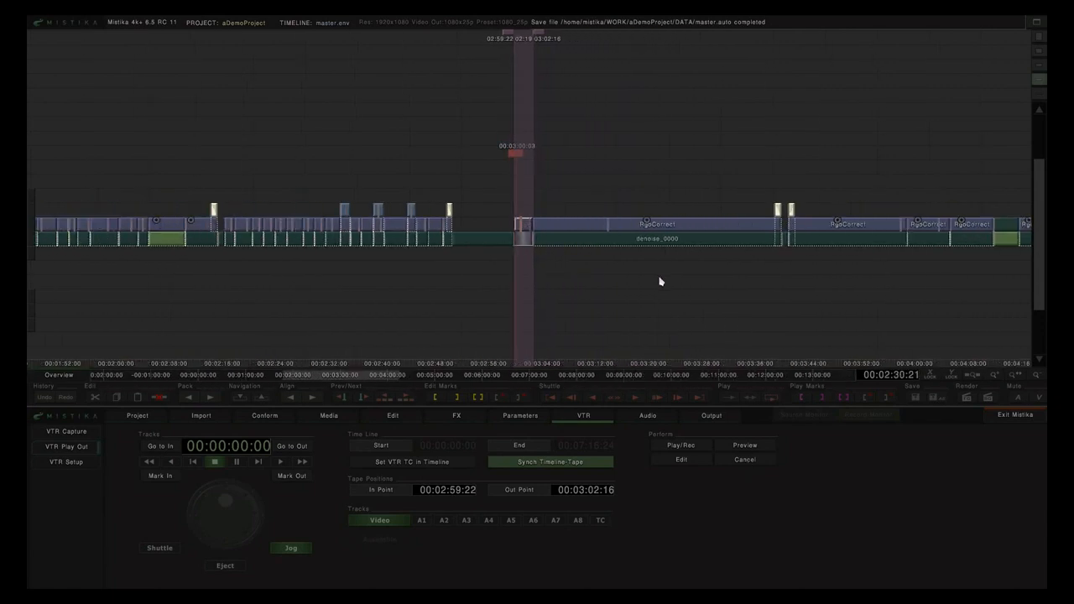
scroll(660, 282, "down", 3)
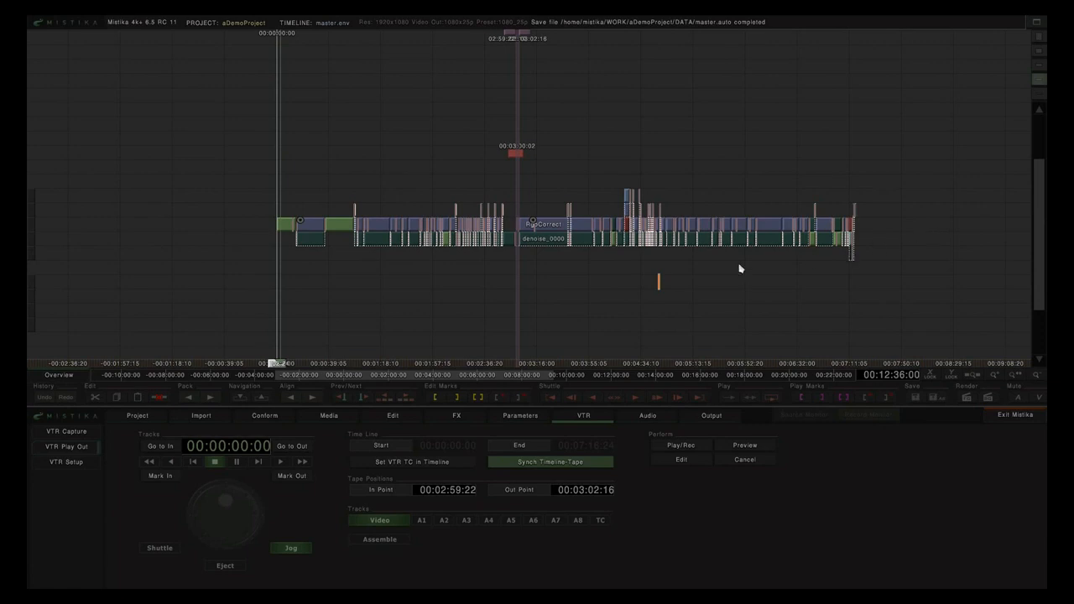
Step: Load rushes.env from the DATA folder without saving master.env, then pan across its clips
left_click(327, 417)
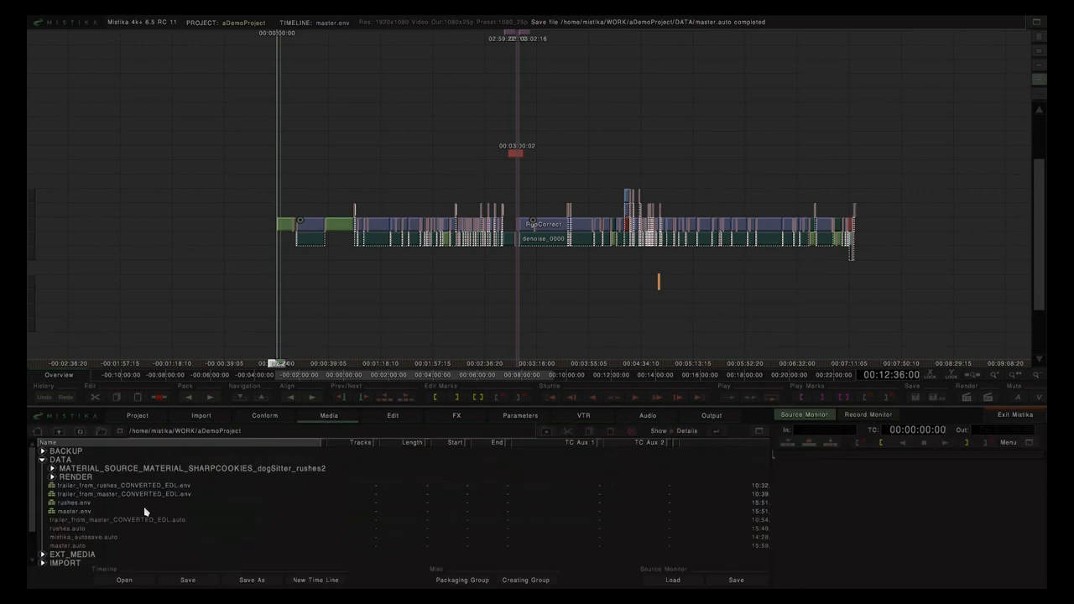
double_click(82, 505)
left_click(253, 529)
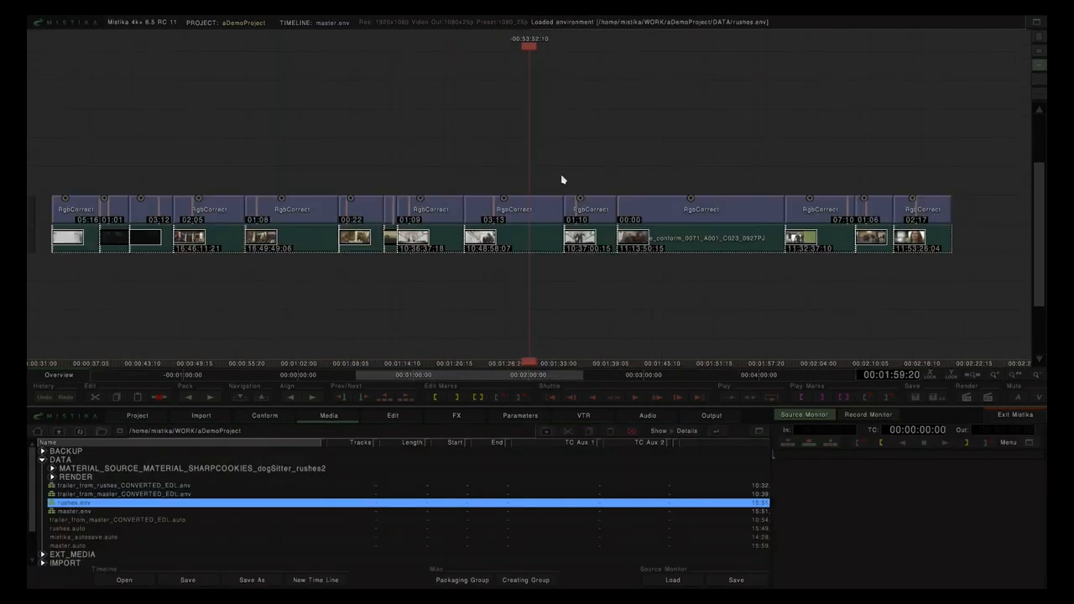
scroll(303, 178, "up", 1)
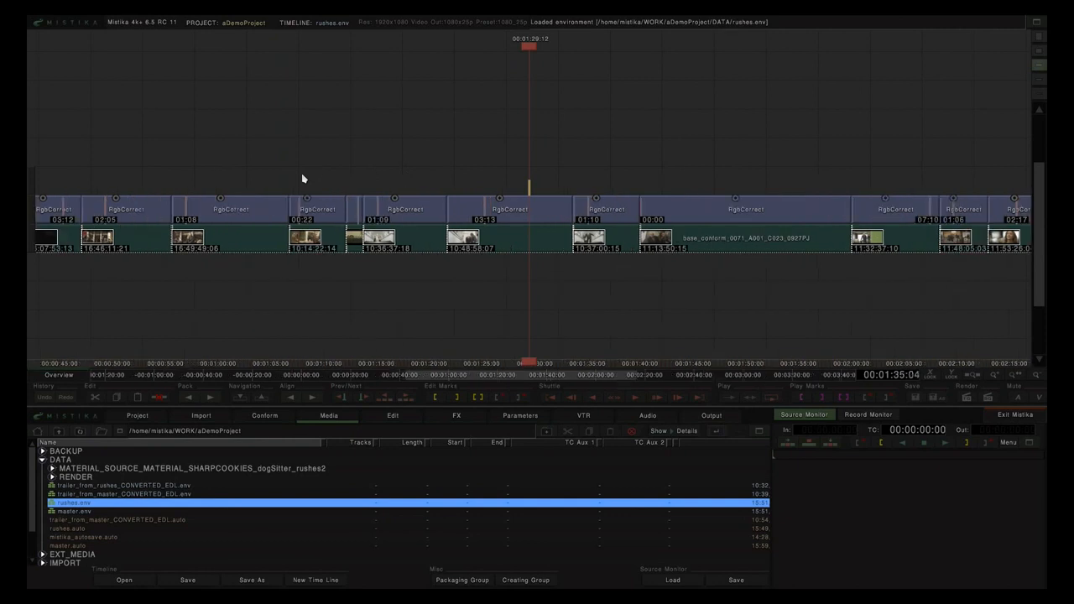
left_click_drag(329, 177, 462, 173)
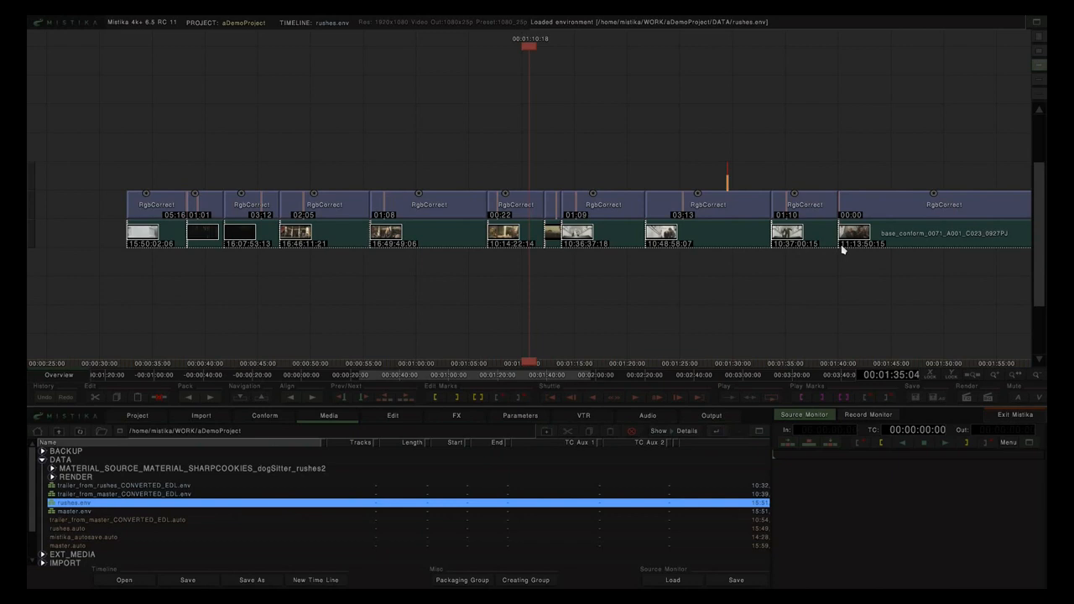
left_click_drag(652, 286, 522, 287)
scroll(652, 285, "down", 2)
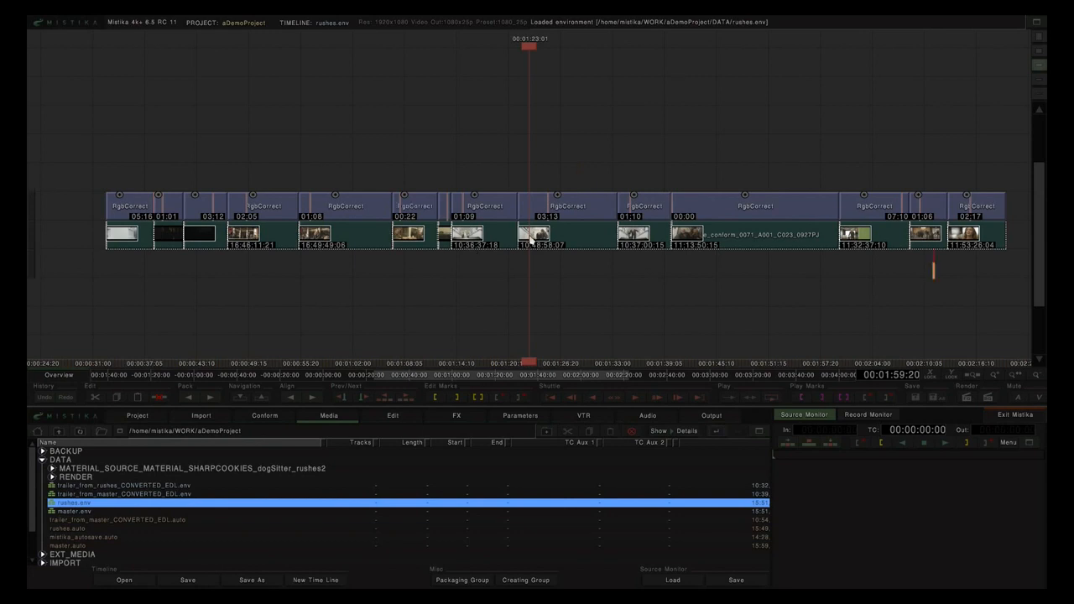
Step: Run the Linearize macro from Edit > Macros on the rushes timeline
left_click(390, 416)
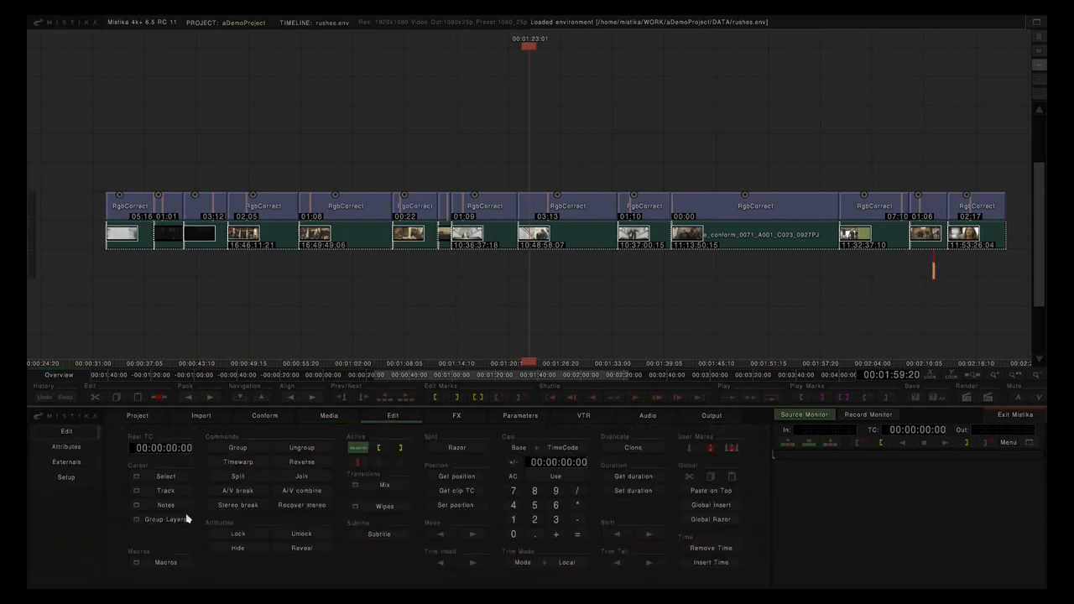
left_click(163, 564)
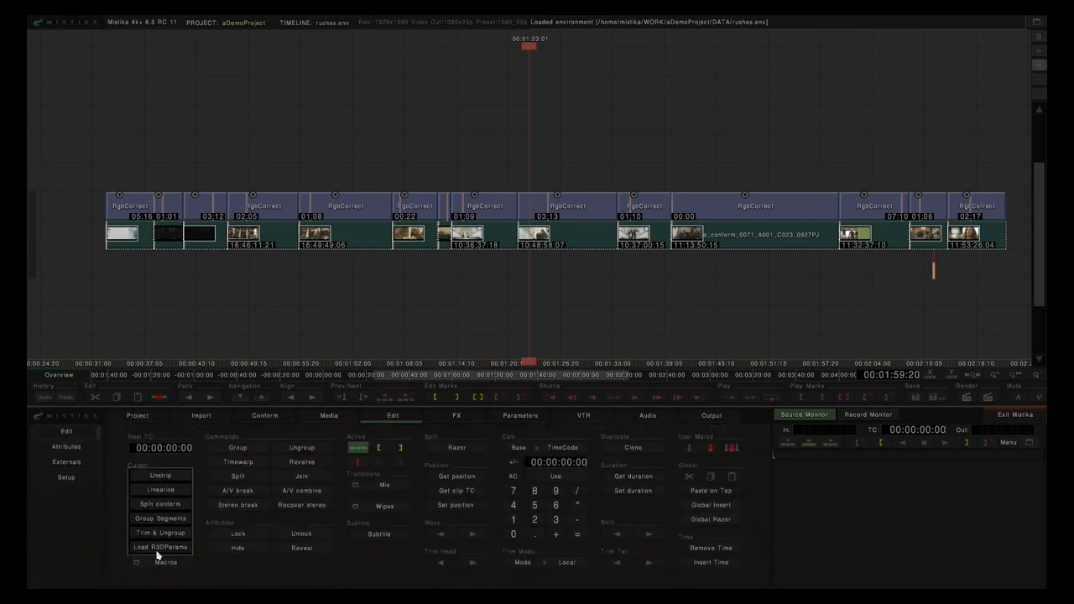
left_click(156, 496)
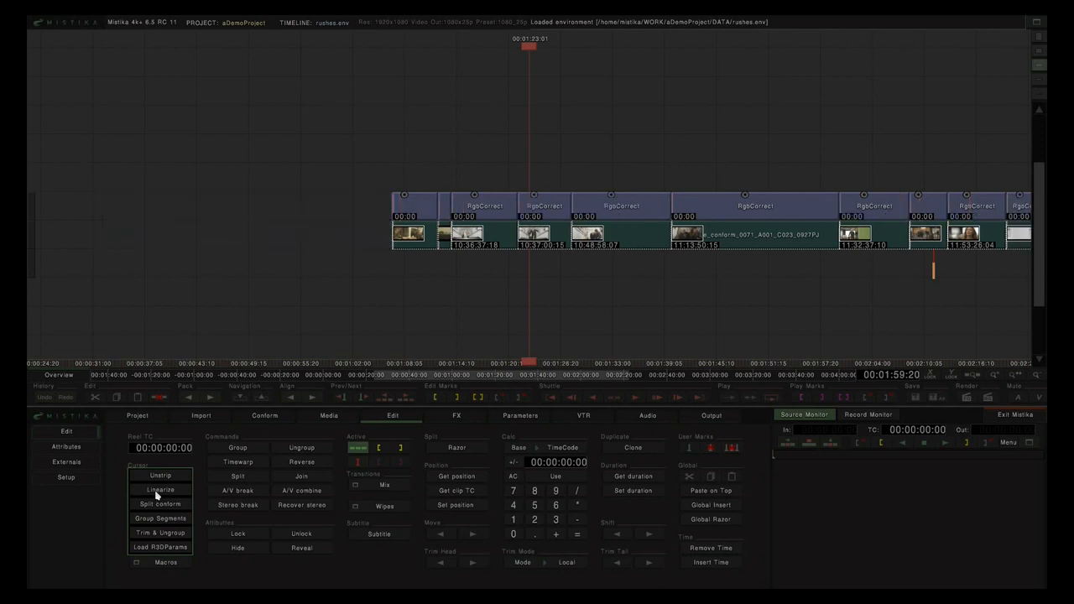
Step: Select all rushes clips and set in and out marks from 01:06:20 to 02:54:04
left_click_drag(477, 268, 416, 271)
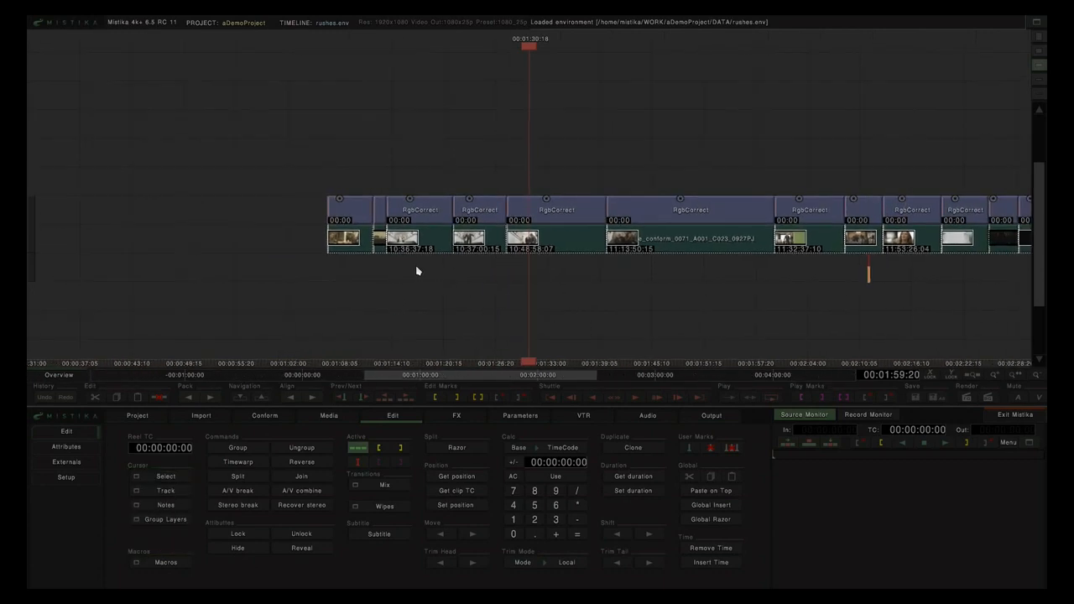
left_click_drag(542, 280, 434, 271)
mouse_move(599, 278)
left_mouse_down()
mouse_move(458, 276)
mouse_move(510, 279)
left_mouse_up()
left_click_drag(79, 166, 987, 221)
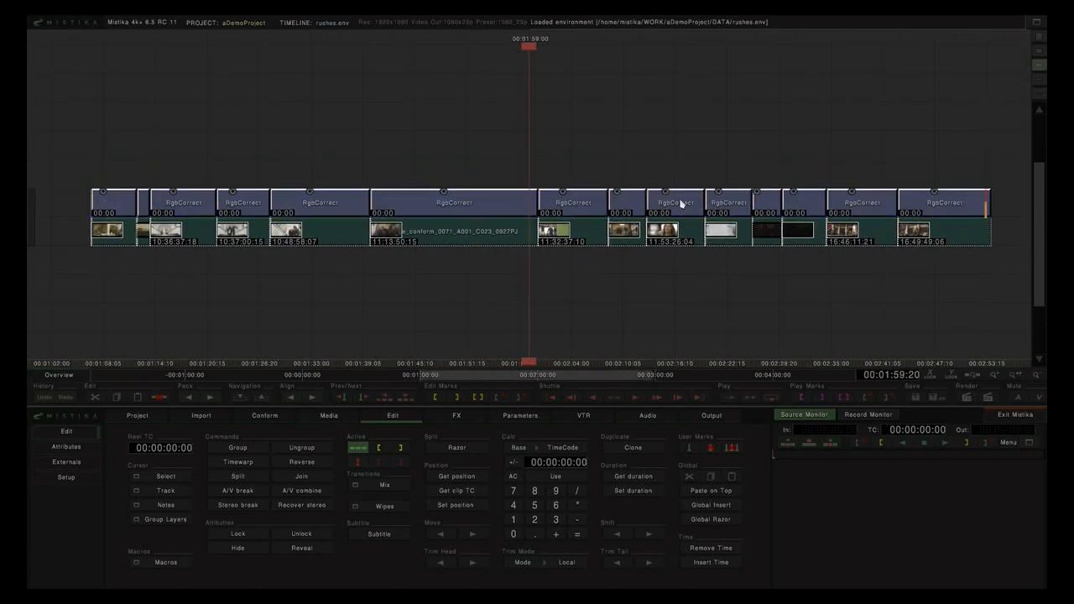
key("p")
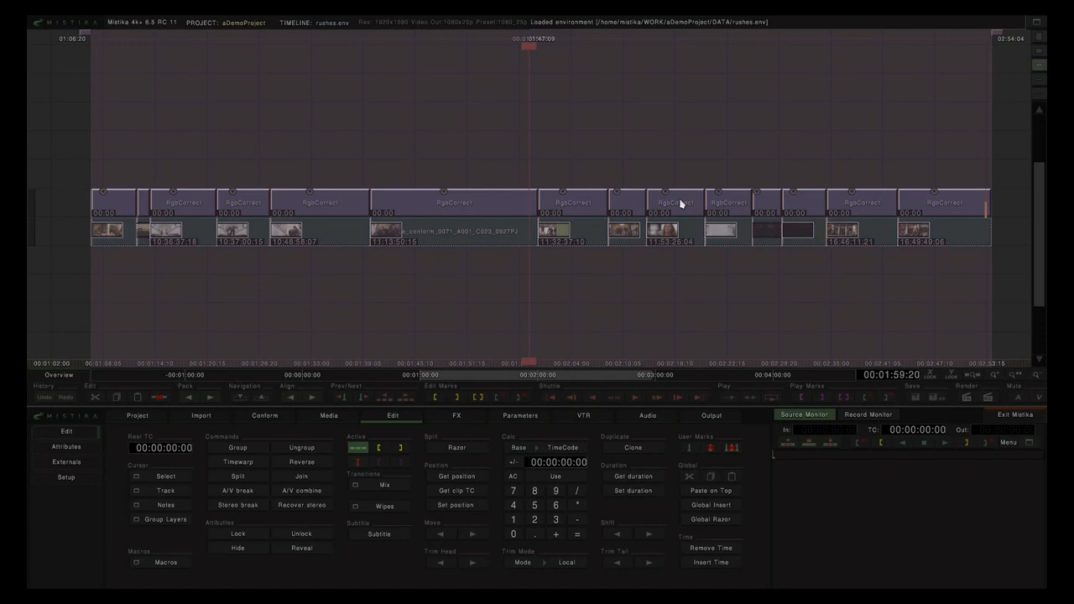
Step: In the VTR tab, enable Assemble editing and turn on the TC track for the layback
left_click(582, 422)
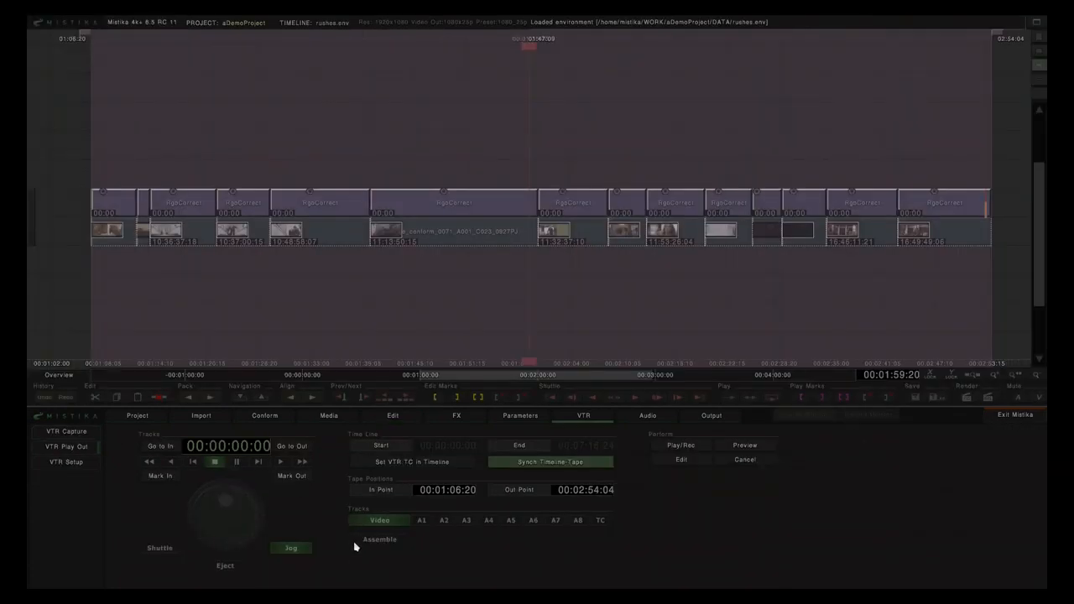
left_click(380, 540)
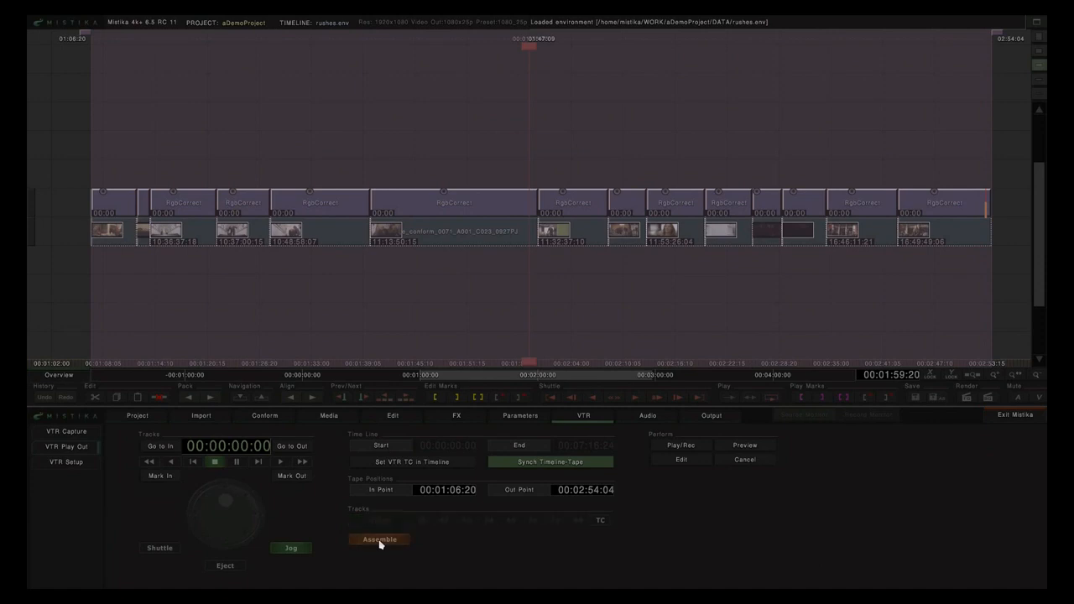
left_click(601, 524)
Step: Show VTR Setup to view preroll 00:00:05:00, edit lag 5, handles 7 and max free 00:01:00:00
left_click(63, 462)
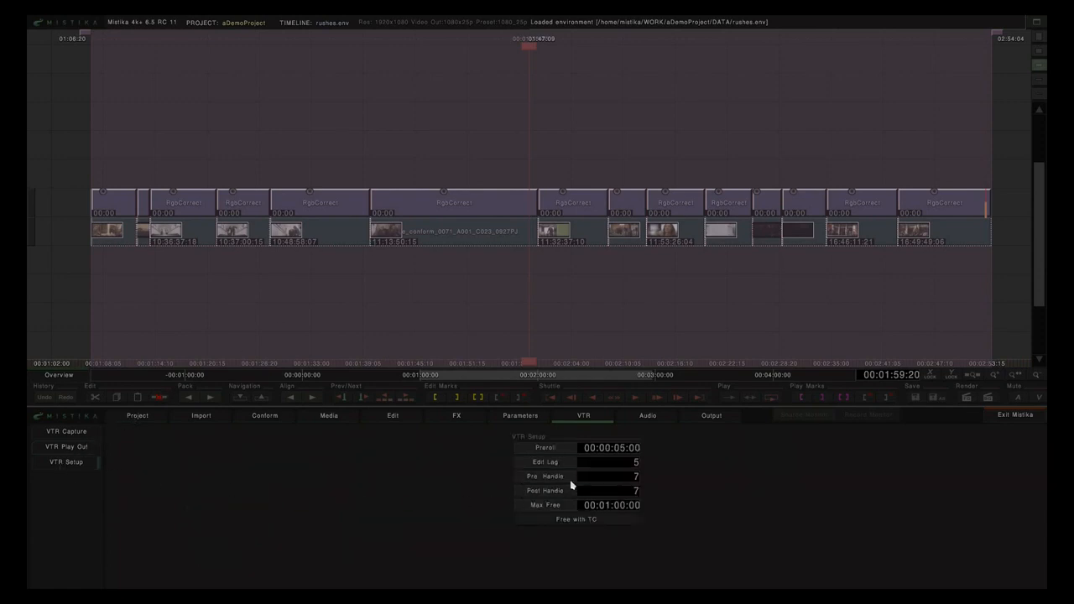